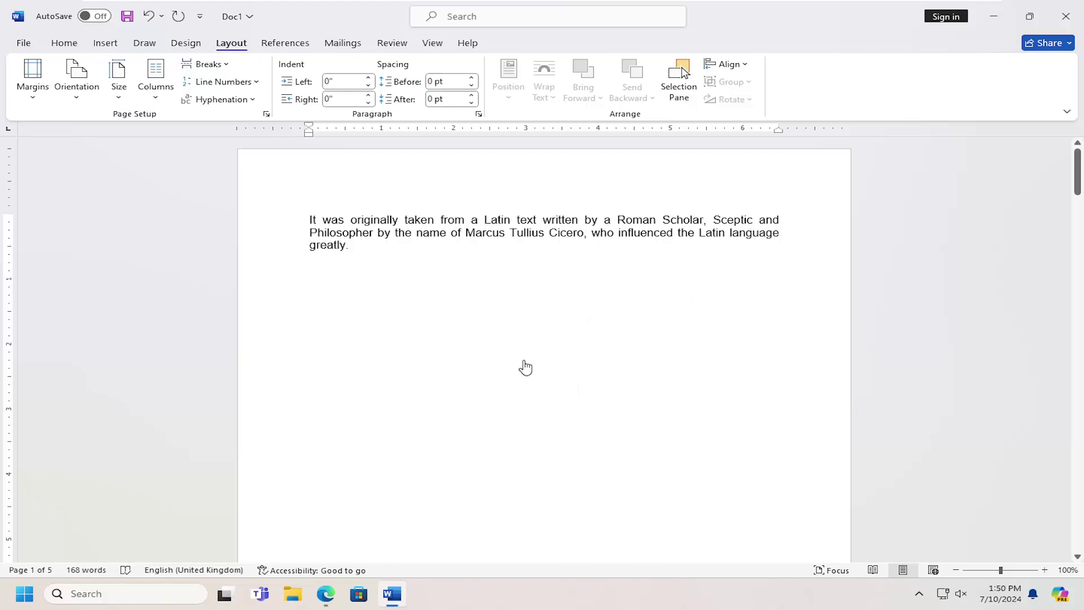
- Switch the ribbon from the page layout commands to the Home tab
left_click(64, 42)
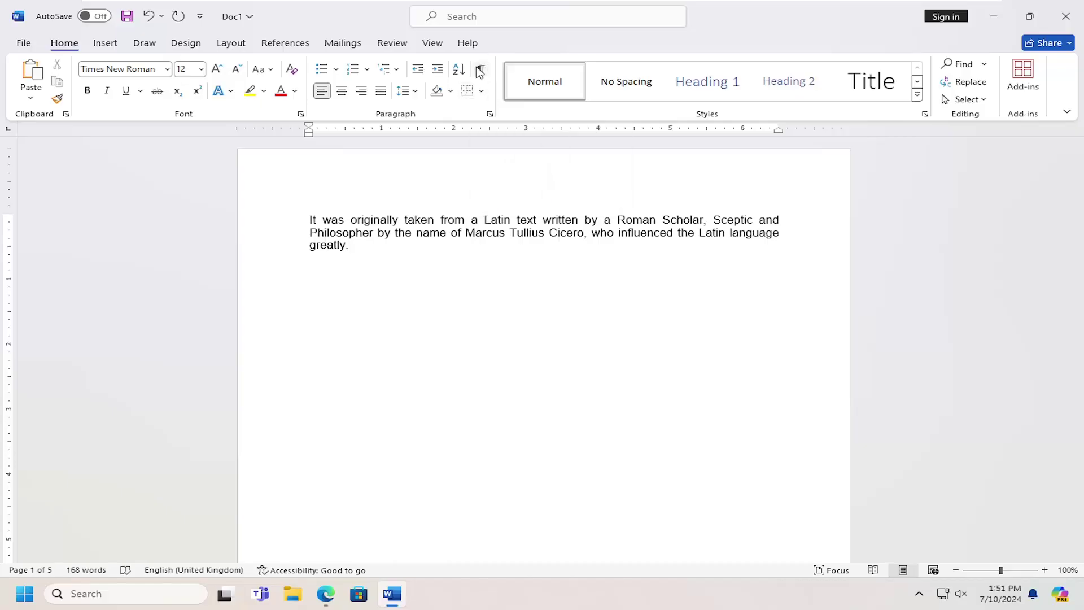
- Turn on Show/Hide ¶ and delete the continuous section break after "greatly."
left_click(479, 70)
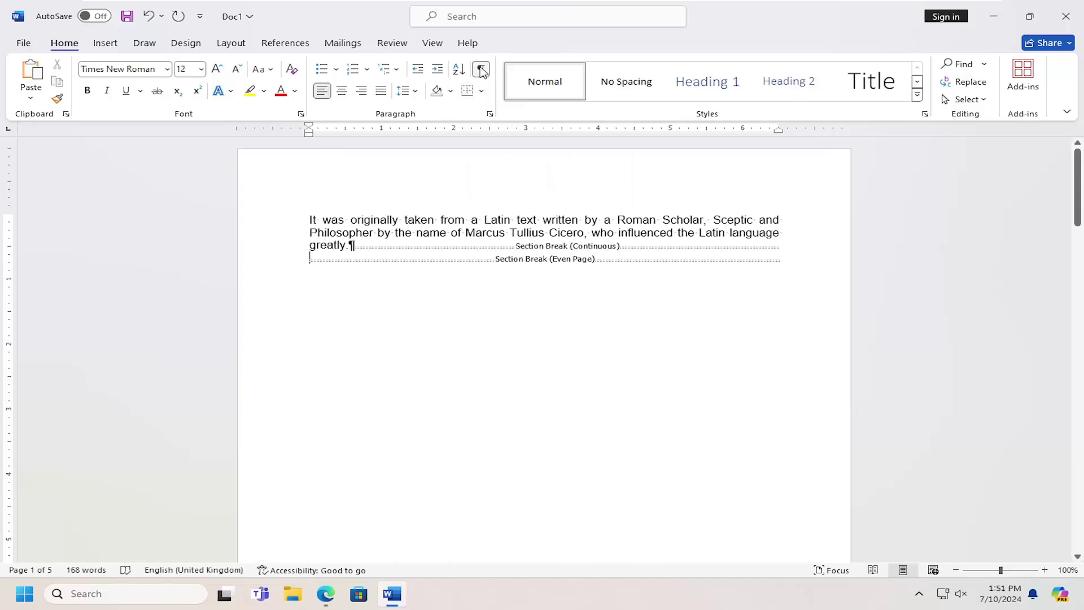
left_click(534, 258)
left_click(350, 245)
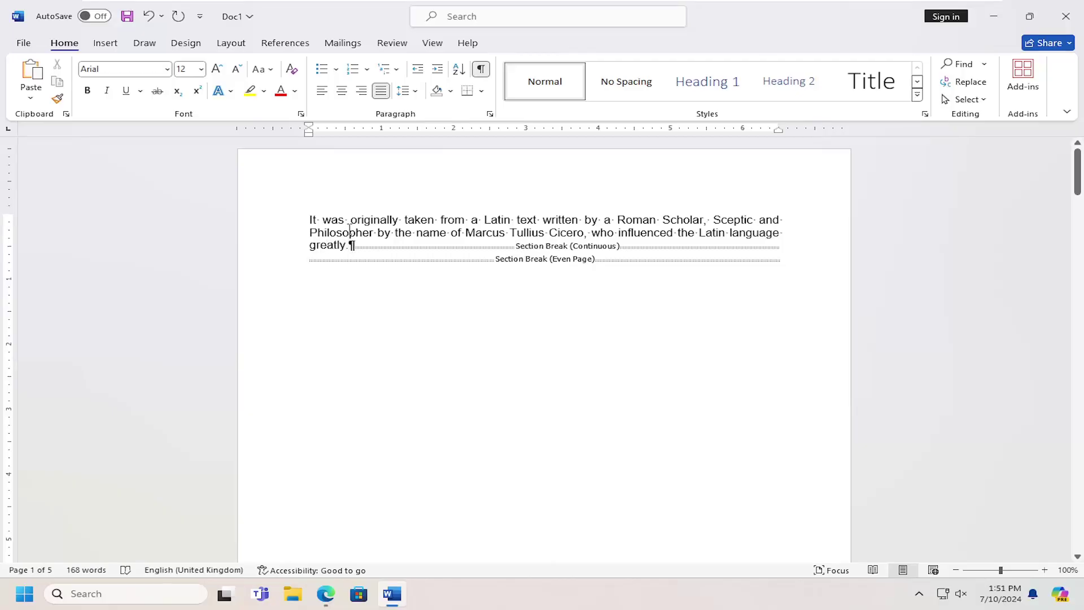
key("Delete")
key("Delete")
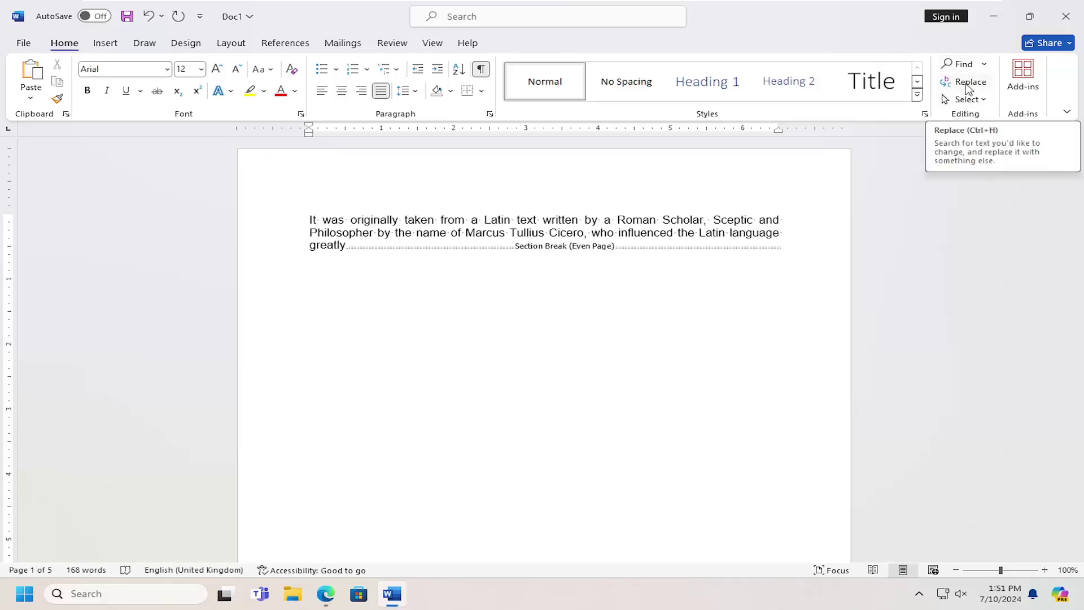
- In Find and Replace, search for the section-break code ^b with an empty replacement
left_click(970, 87)
left_click_drag(554, 273, 606, 175)
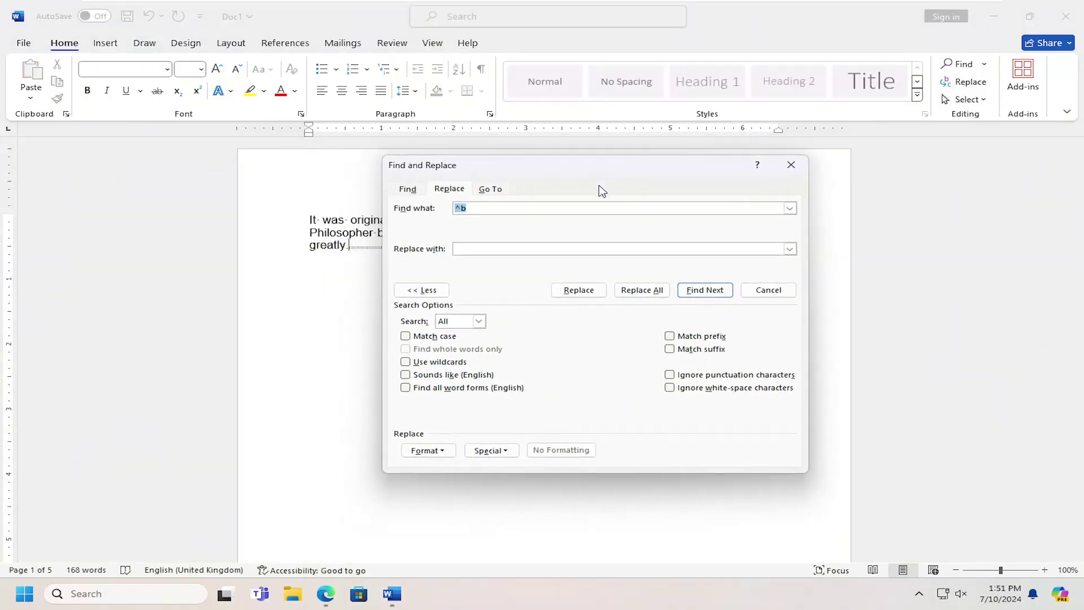
left_click(491, 450)
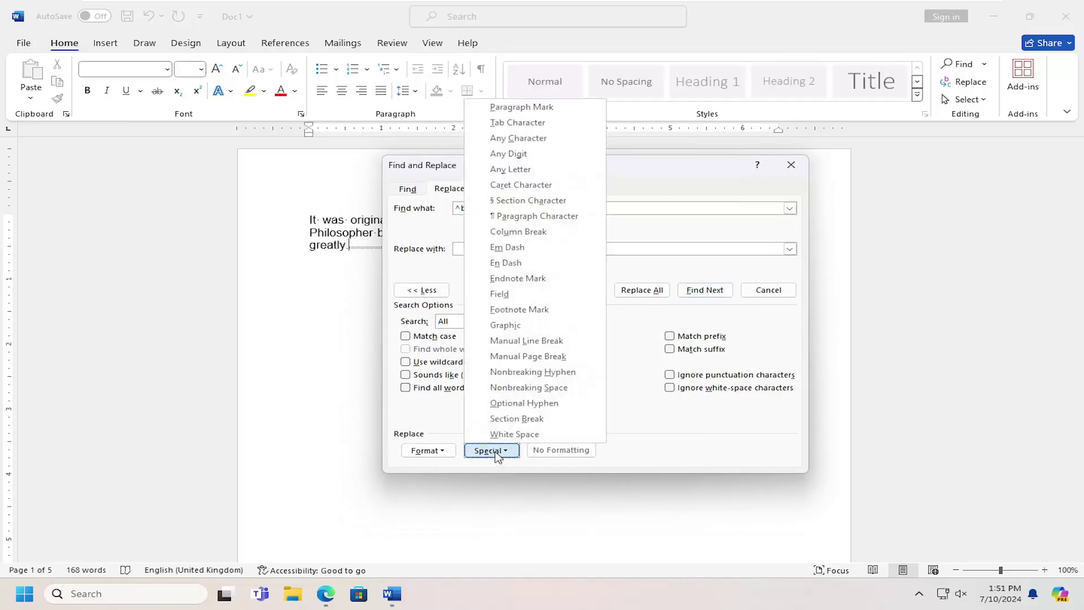
left_click(513, 419)
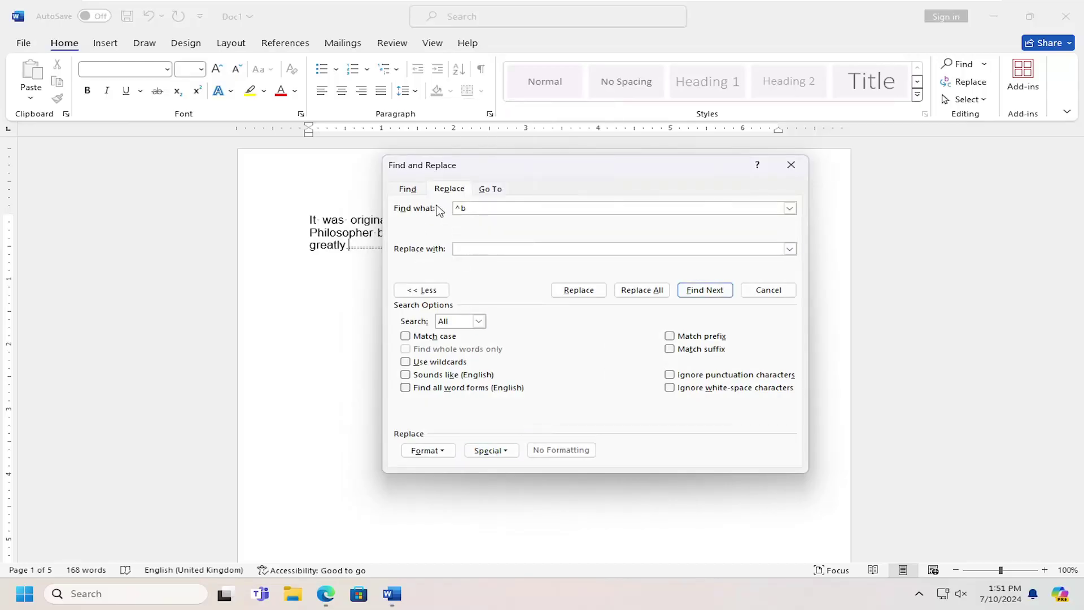
left_click(463, 208)
- Replace all section breaks with nothing and dismiss the replacement count message
left_click(642, 290)
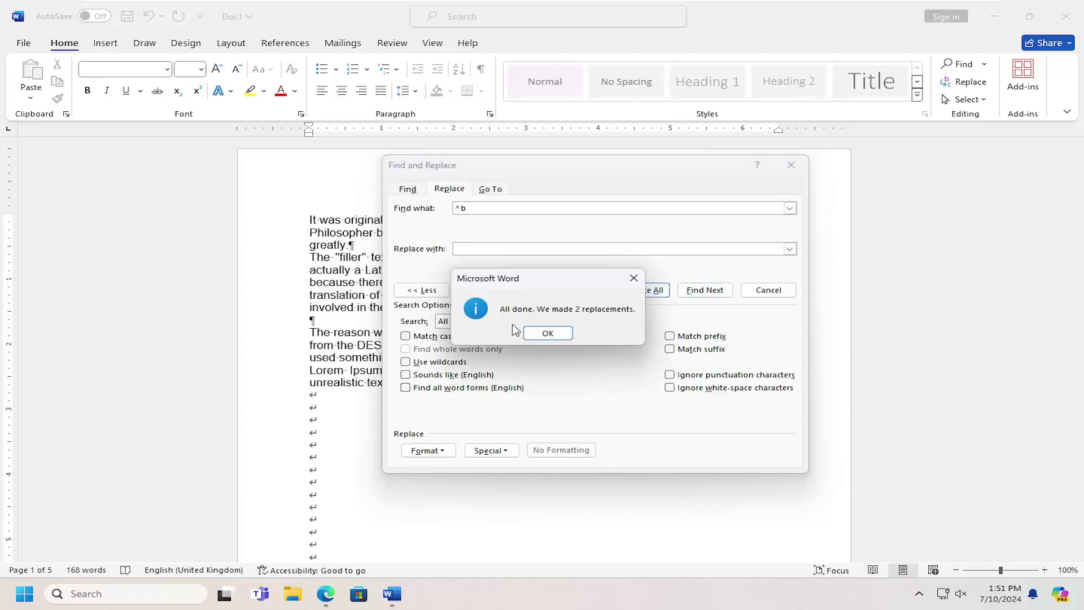
mouse_move(571, 288)
left_mouse_down()
mouse_move(579, 340)
mouse_move(574, 301)
left_mouse_up()
left_click(567, 346)
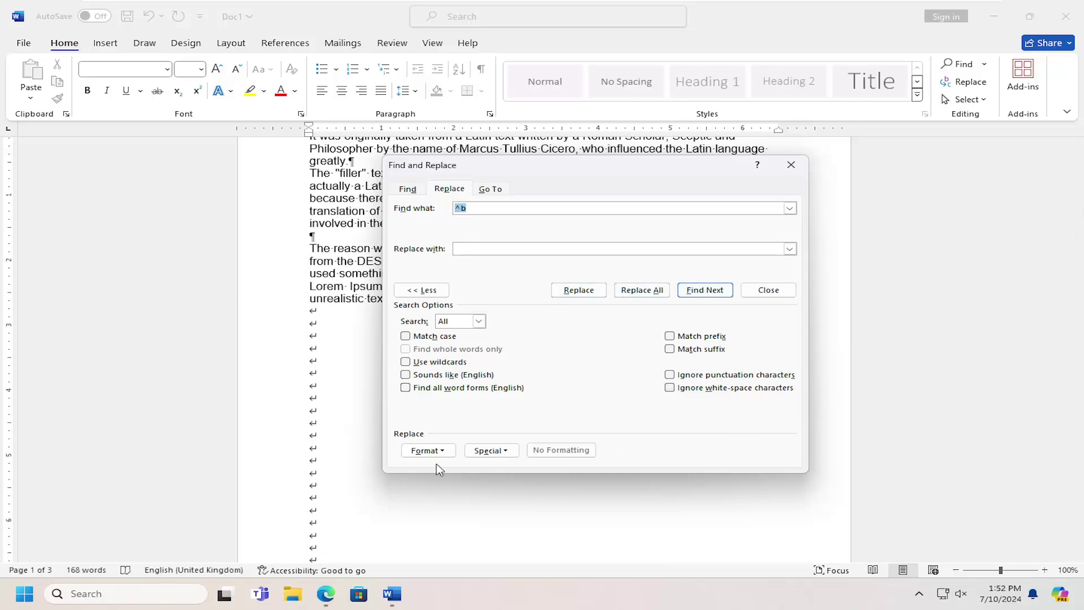
- Close Find and Replace, hide formatting marks, and add a blank line after "greatly."
left_click(791, 165)
scroll(652, 314, "up", 3)
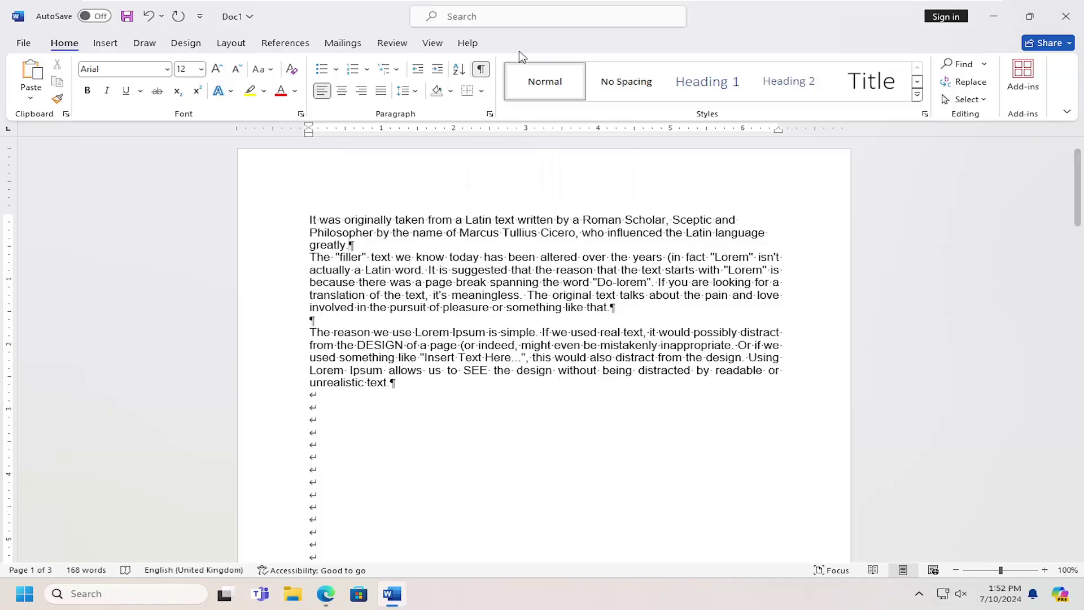
left_click(479, 69)
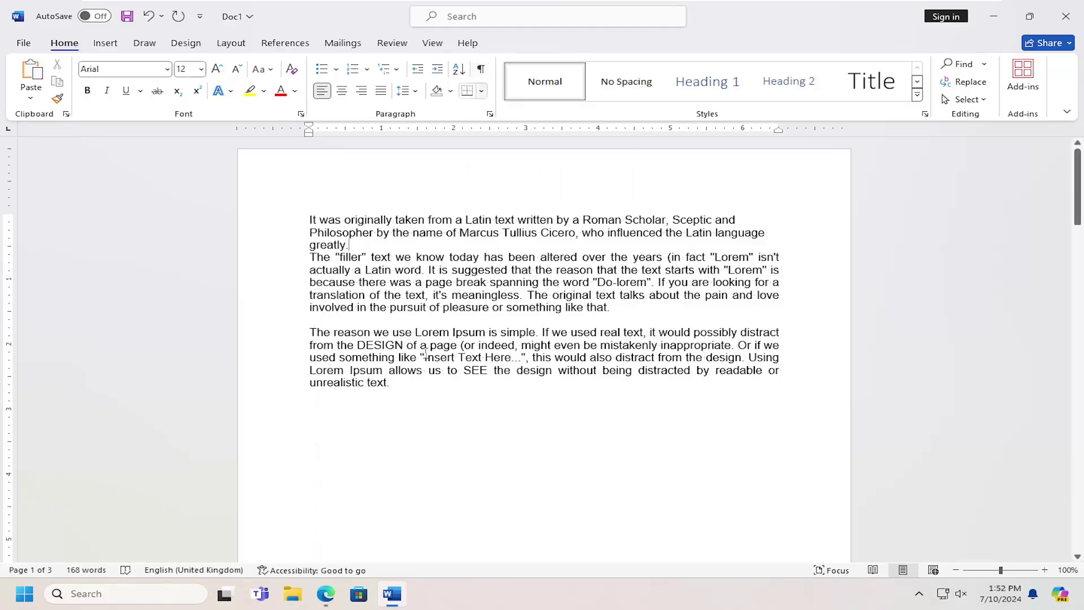
key("Return")
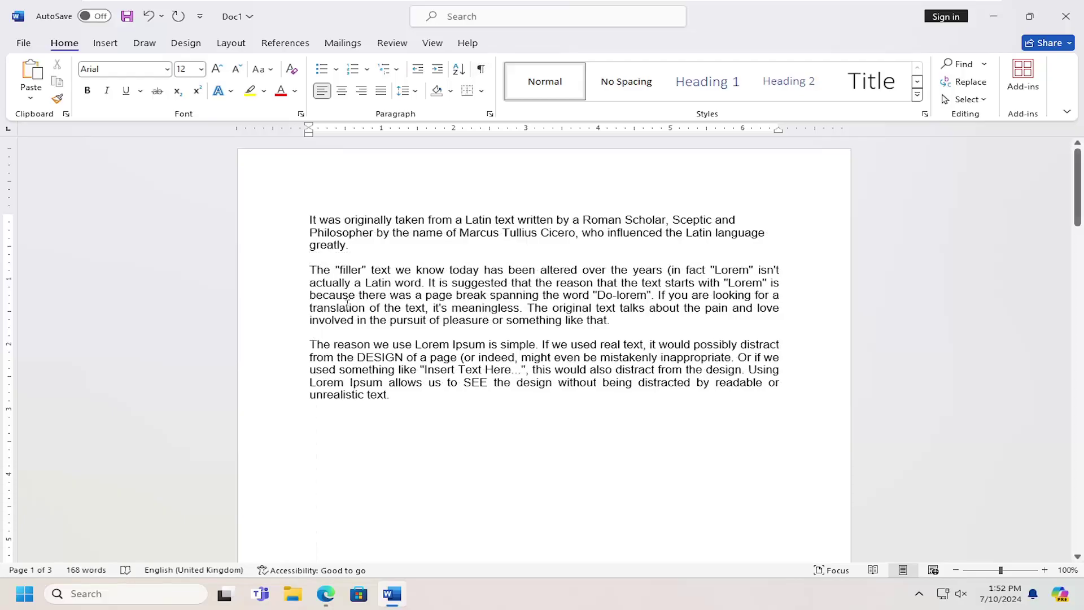